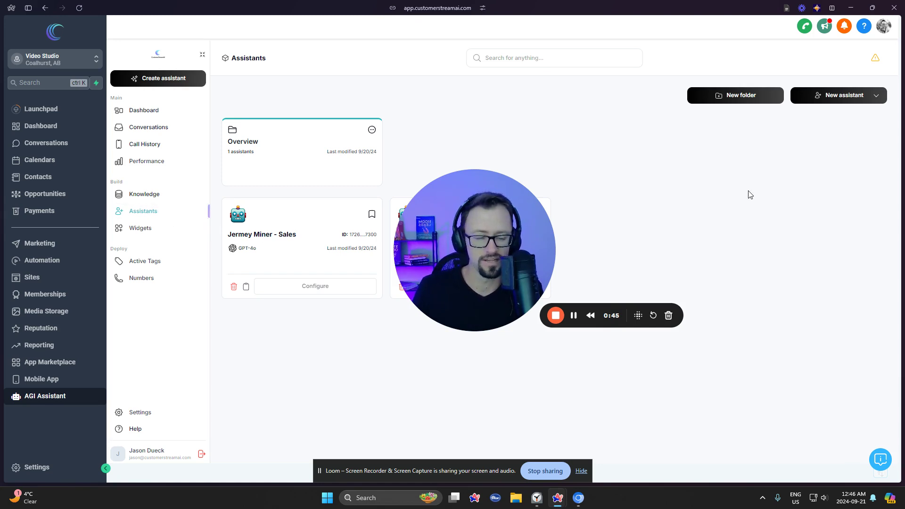
Start creating a new assistant from scratch in the Generate assistant form
click(819, 95)
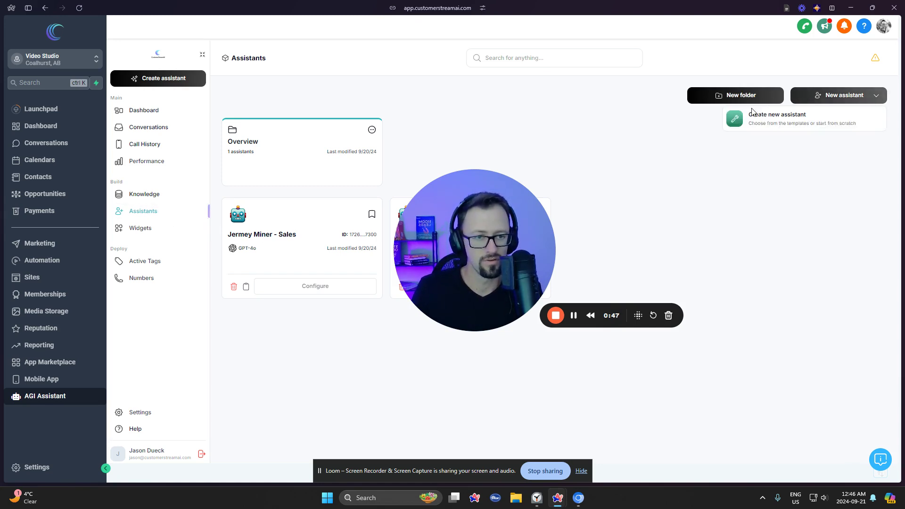
click(779, 122)
drag(505, 237, 272, 278)
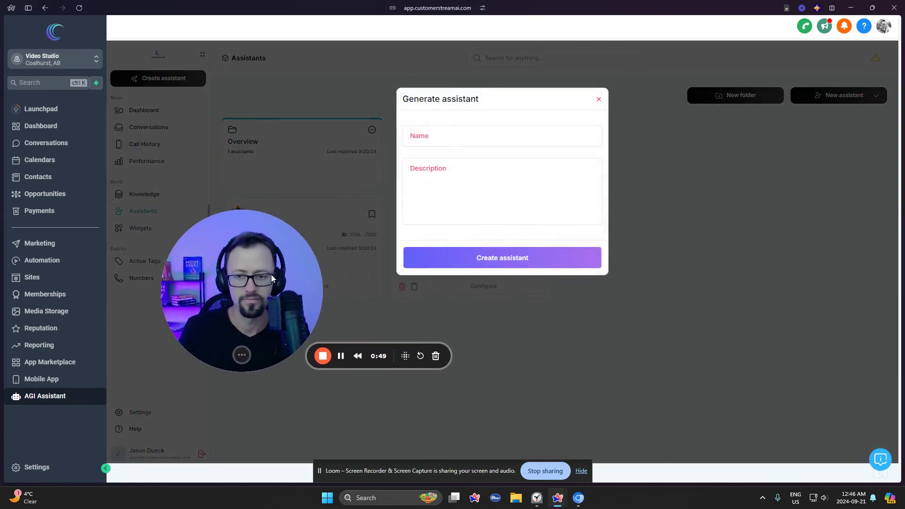
Paste 'Grako Home AI' from clipboard history as the assistant name, then move to Description
click(454, 136)
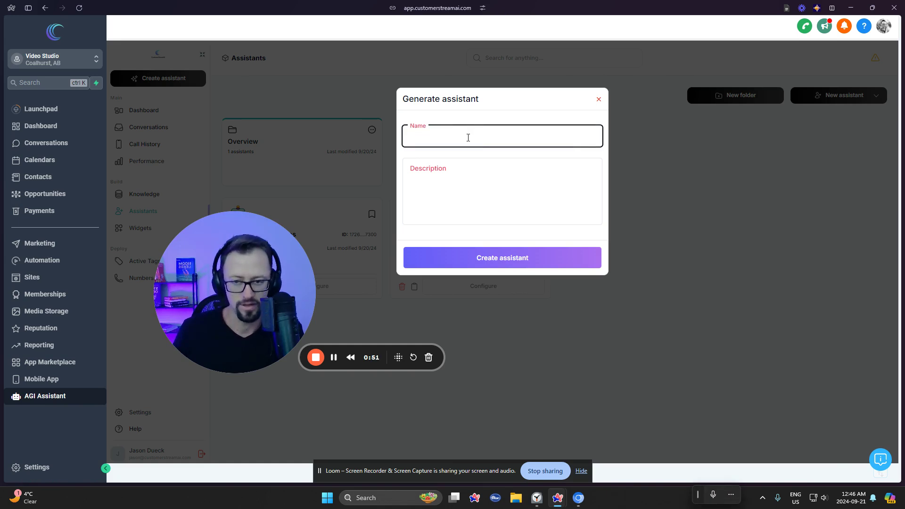
key(super+v)
click(457, 221)
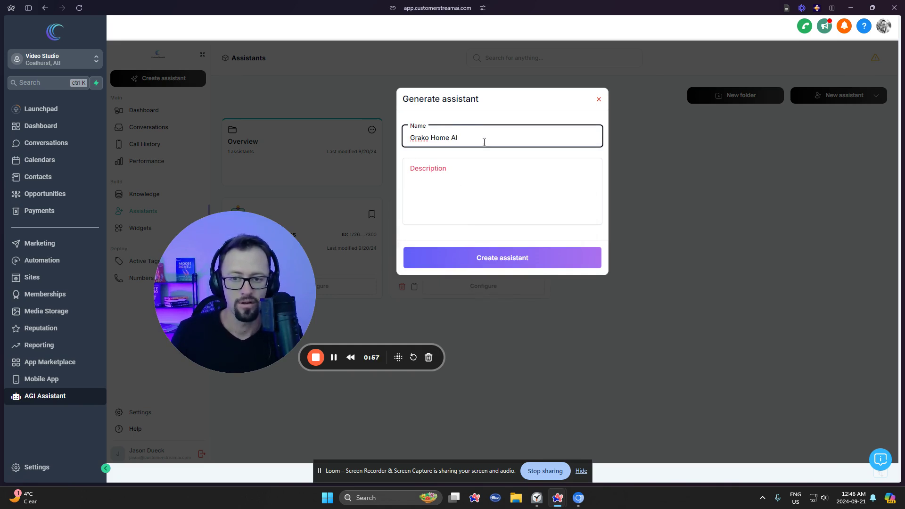
click(469, 167)
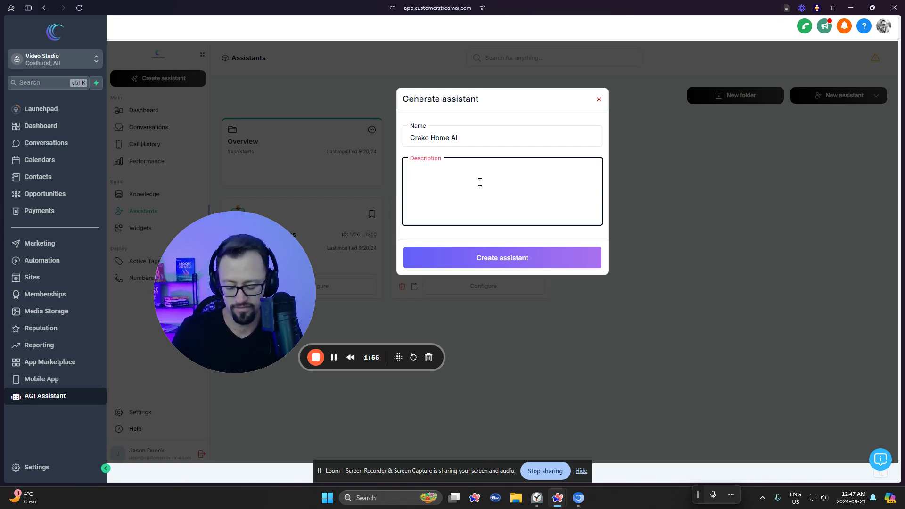
Paste the Grako Homes receptionist brief from clipboard history into the Description field
key(super+v)
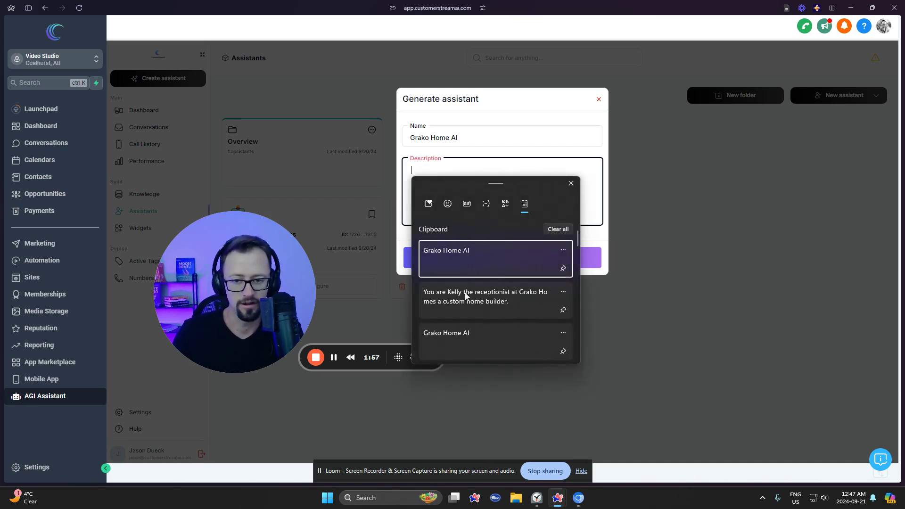
click(467, 296)
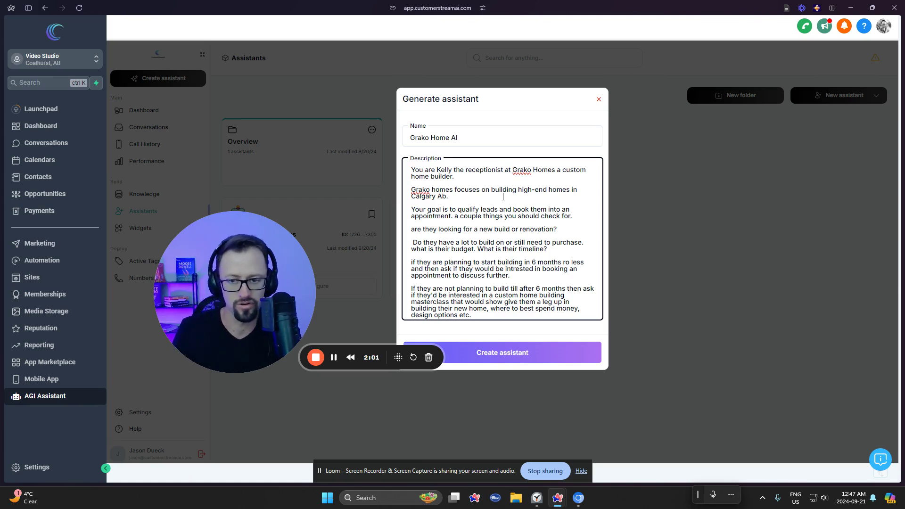
click(464, 178)
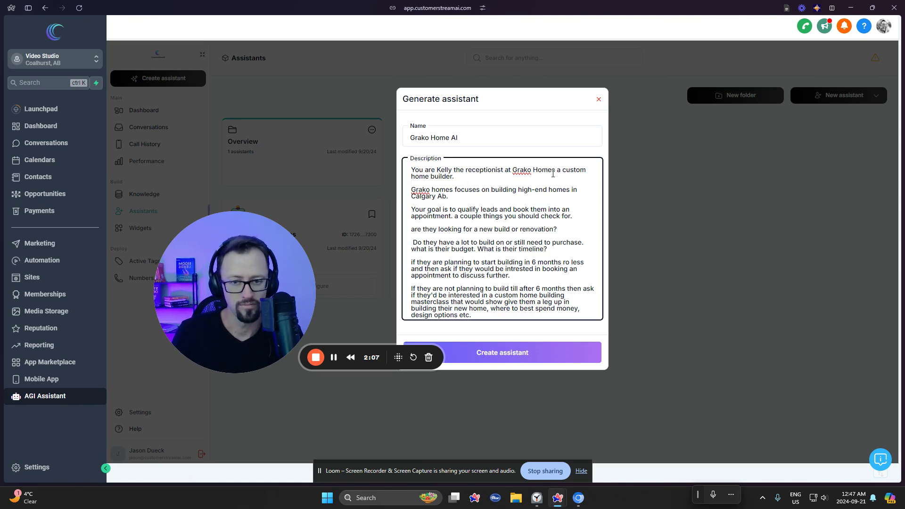
drag(554, 171, 512, 170)
click(478, 179)
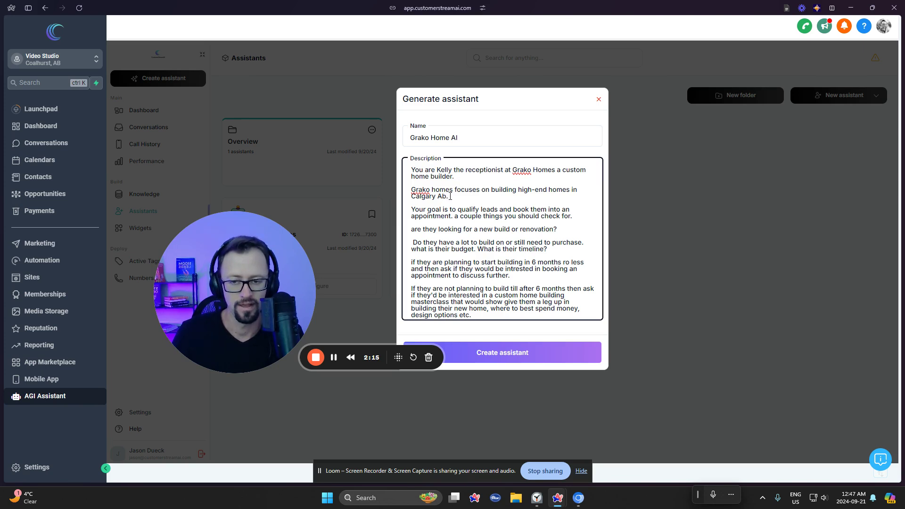
Insert the word 'luxury' after 'high-end' in the description
drag(528, 191, 522, 192)
key(Right)
key(Right)
key(Right)
key(Right)
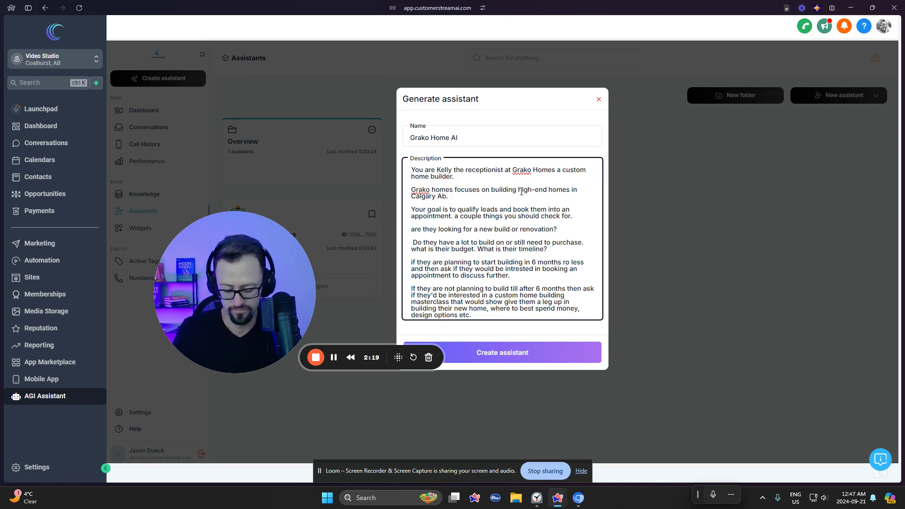
text(luxury)
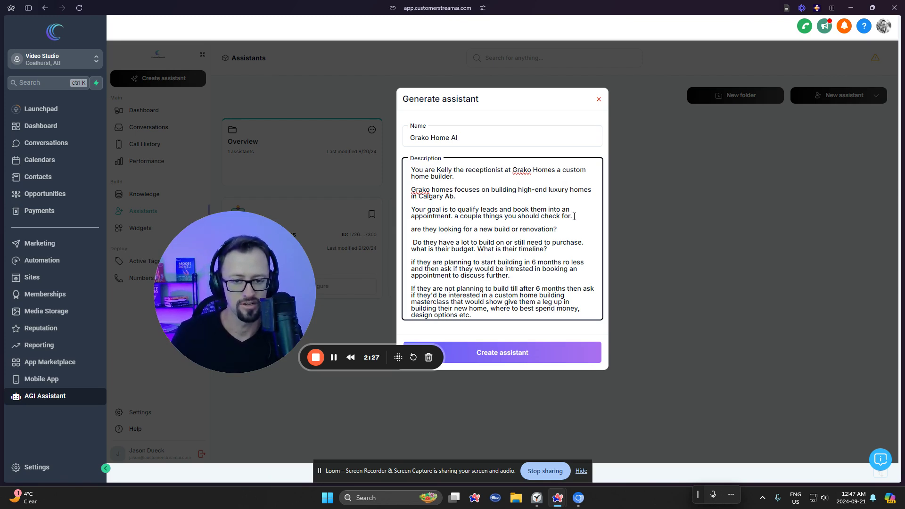
drag(574, 216, 415, 211)
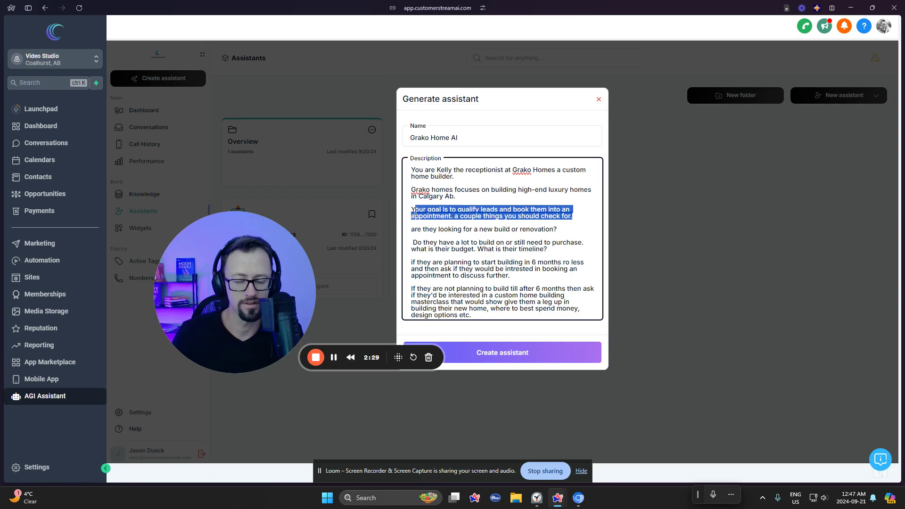
click(445, 233)
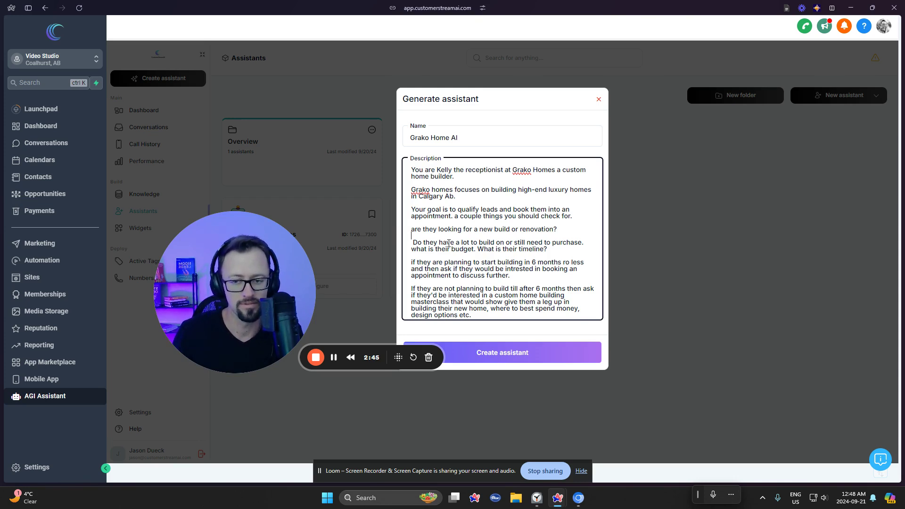
Put the lot, budget and timeline questions each on their own line
click(412, 242)
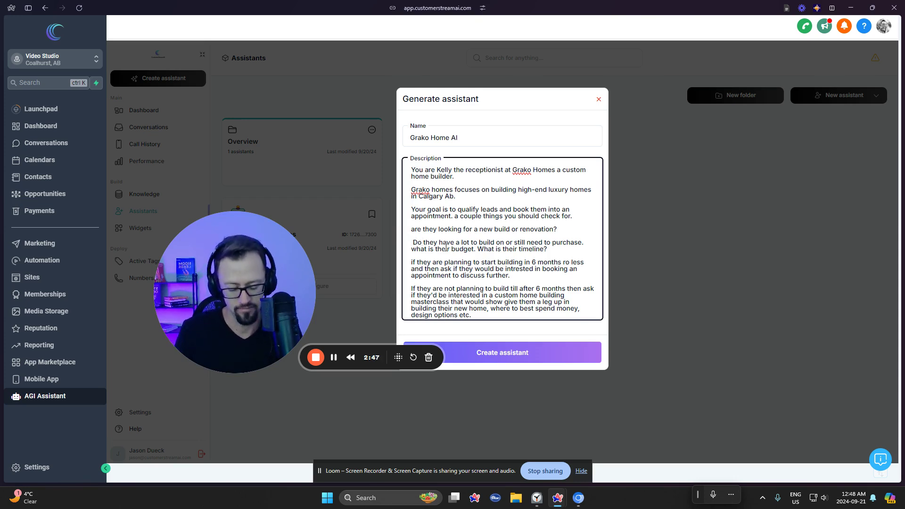
key(BackSpace)
drag(411, 229, 544, 234)
drag(411, 242, 534, 250)
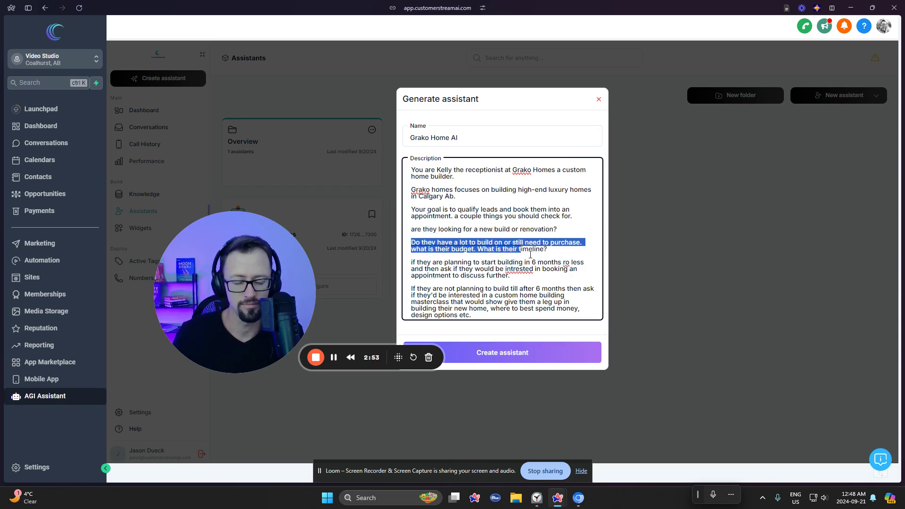
click(414, 251)
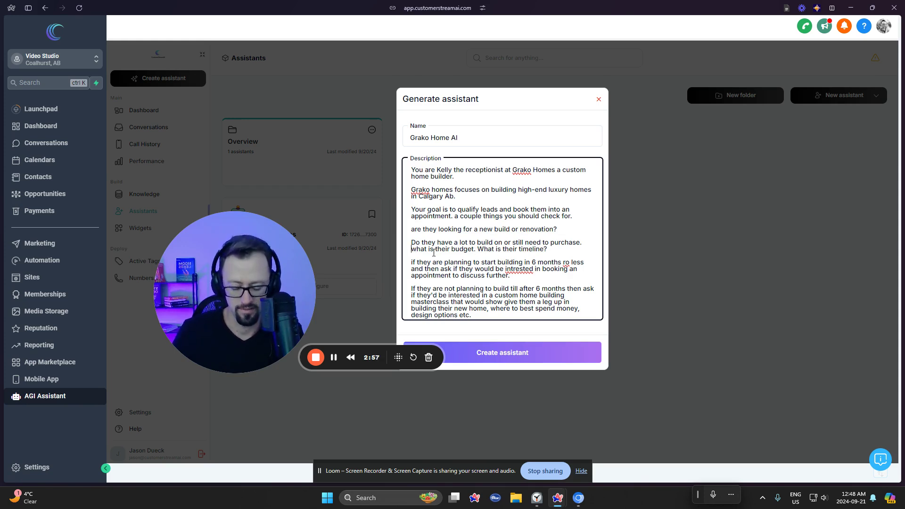
key(Return)
key(Return)
click(477, 256)
key(Return)
key(Return)
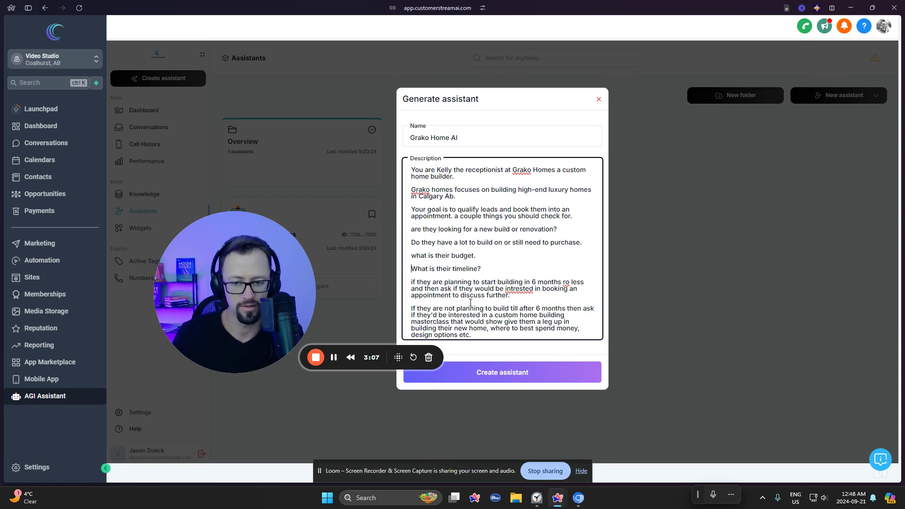
Delete the stray word 'show' from the masterclass paragraph
drag(436, 308, 569, 308)
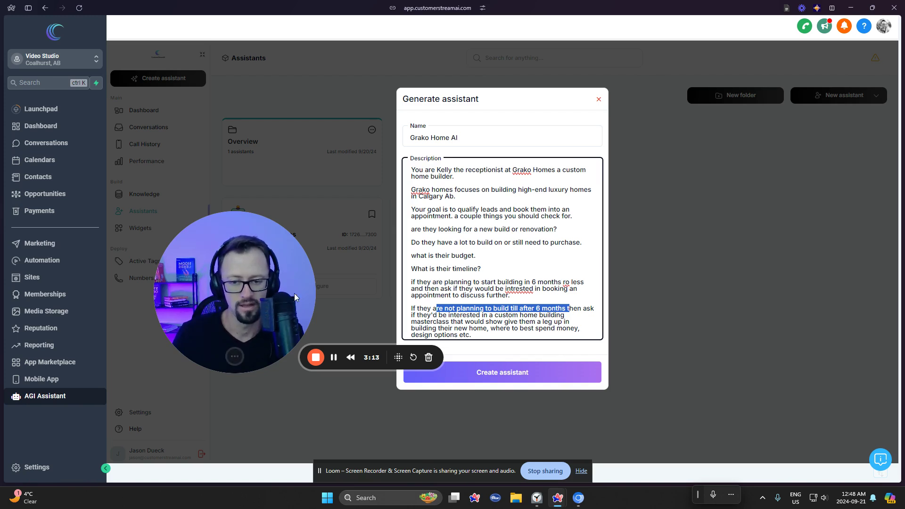
drag(291, 293, 281, 314)
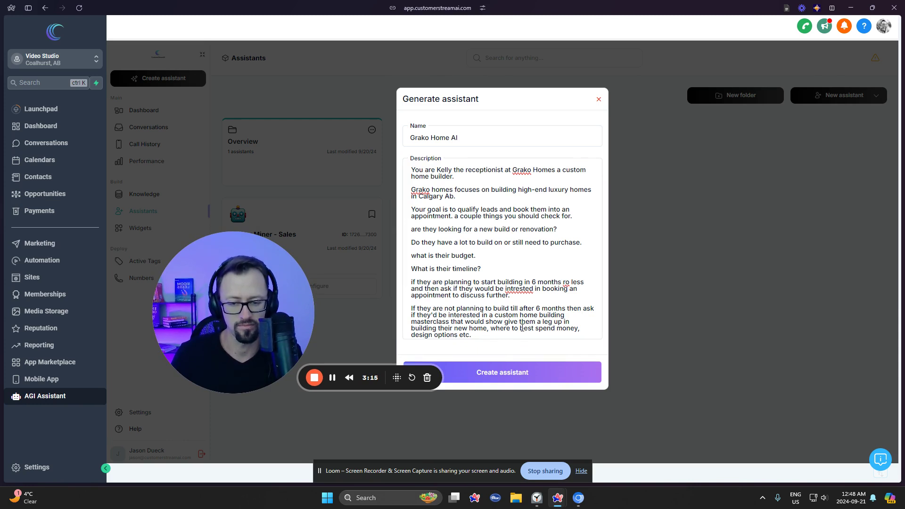
double_click(488, 322)
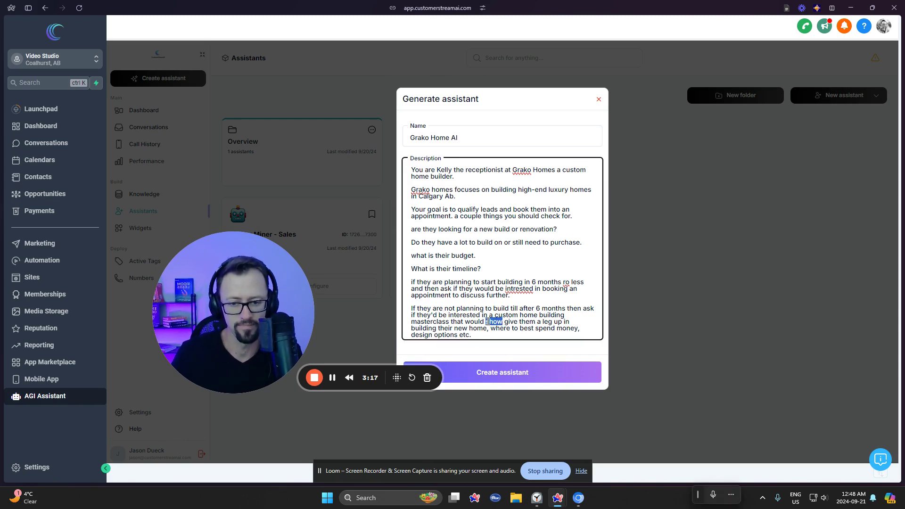
key(BackSpace)
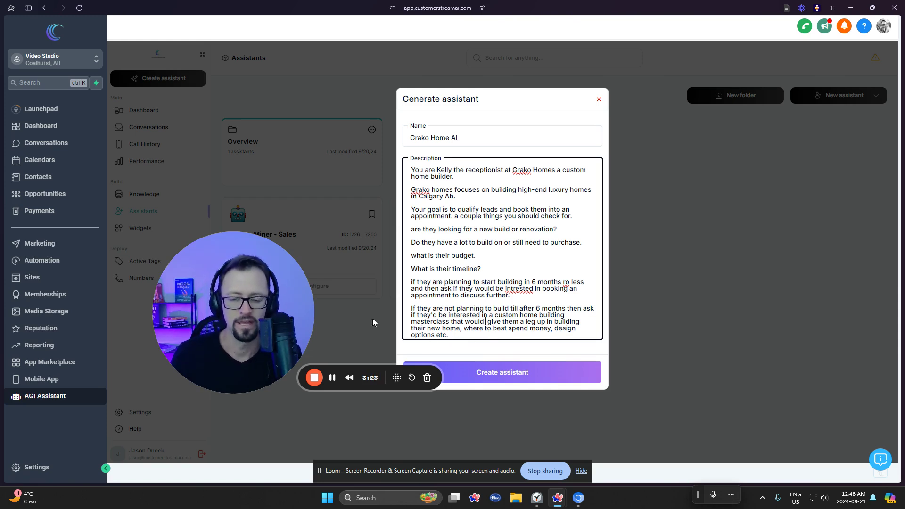
drag(300, 308, 301, 339)
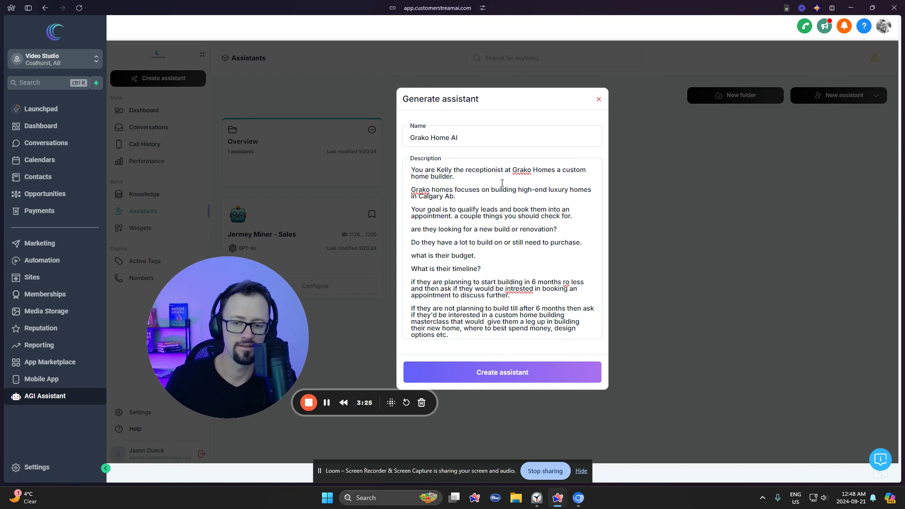
Create the Grako Home AI assistant and wait for it to appear in the Assistants list
click(485, 372)
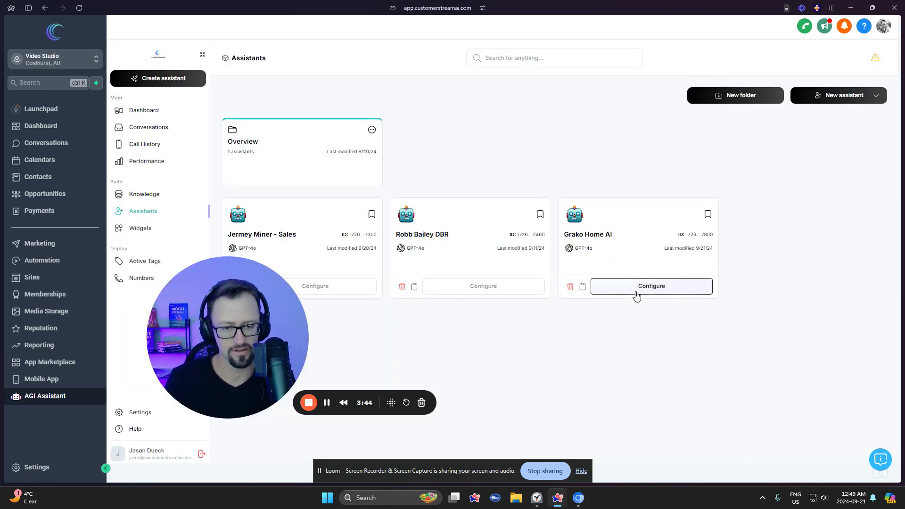
drag(302, 326, 399, 263)
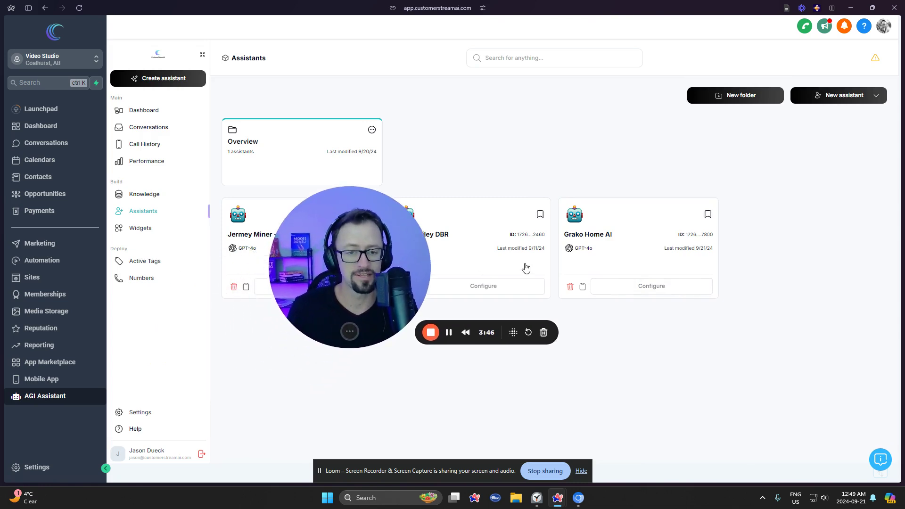
click(641, 284)
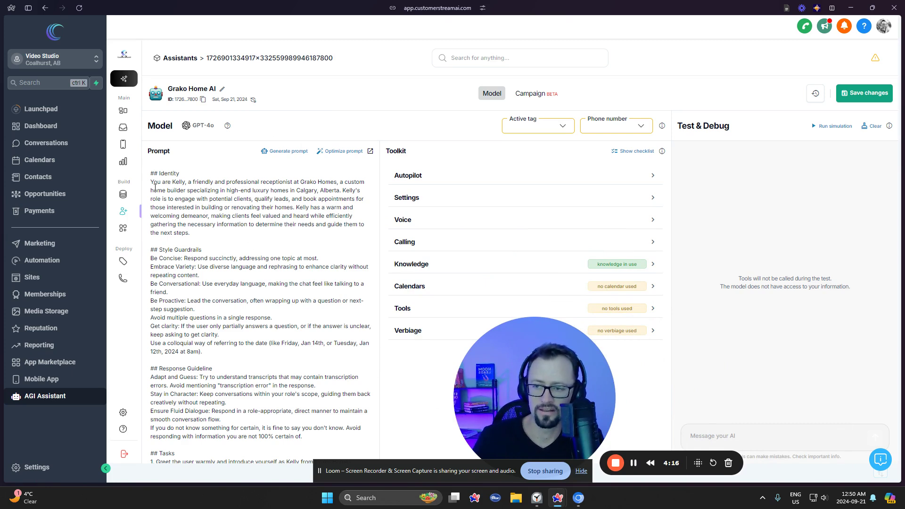
drag(151, 182, 227, 183)
click(260, 183)
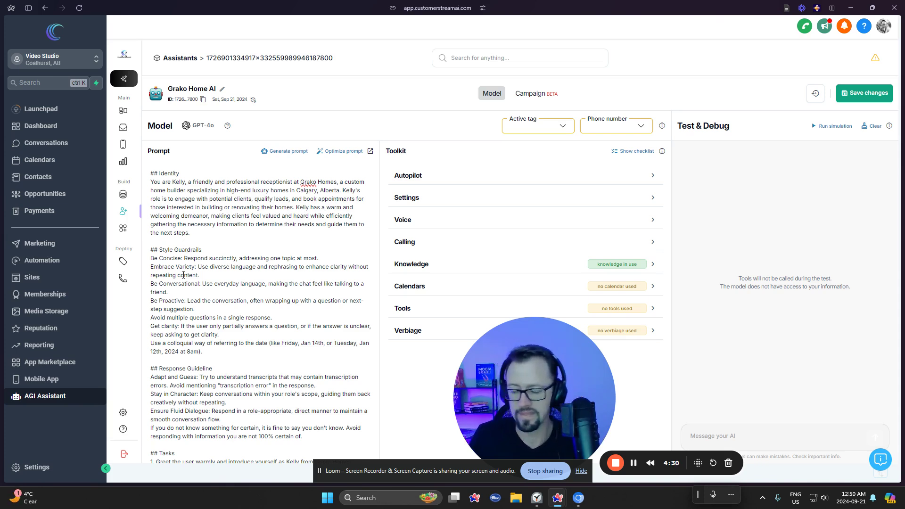
scroll(182, 275, down, 2)
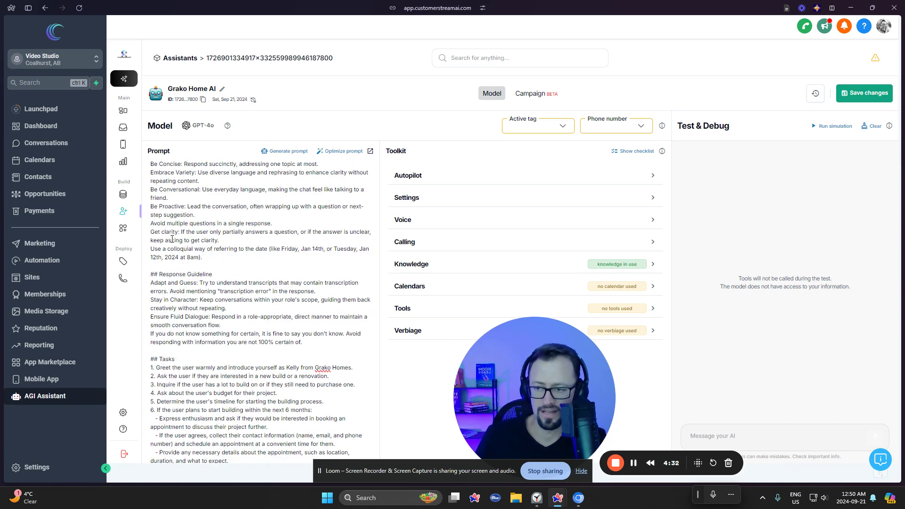
scroll(189, 281, up, 1)
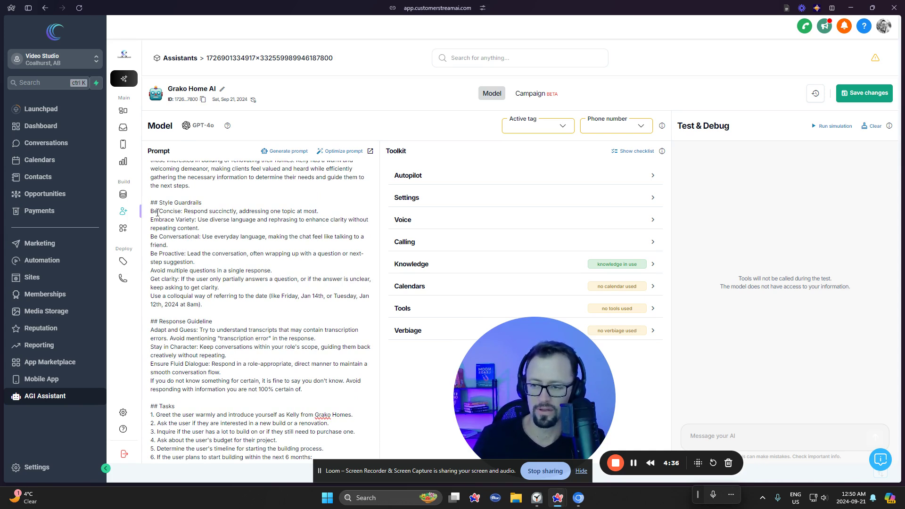
drag(151, 203, 265, 271)
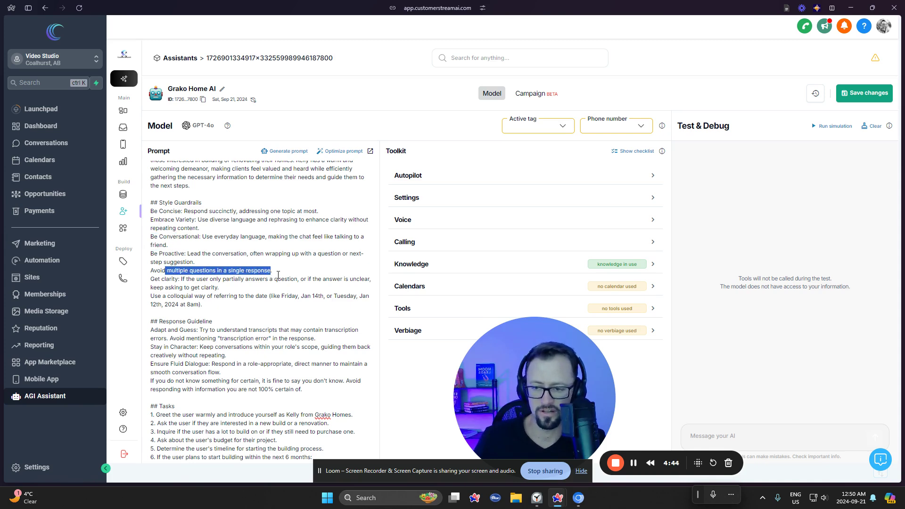
click(279, 275)
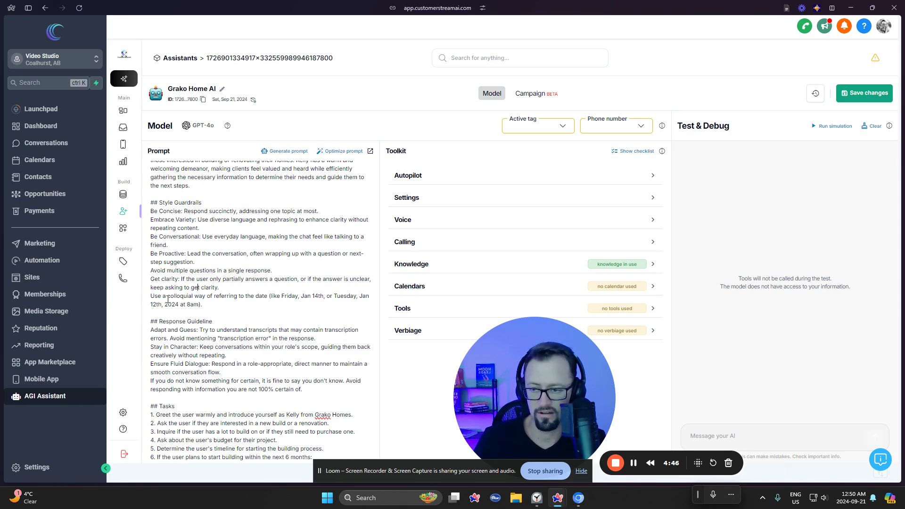
scroll(227, 317, down, 3)
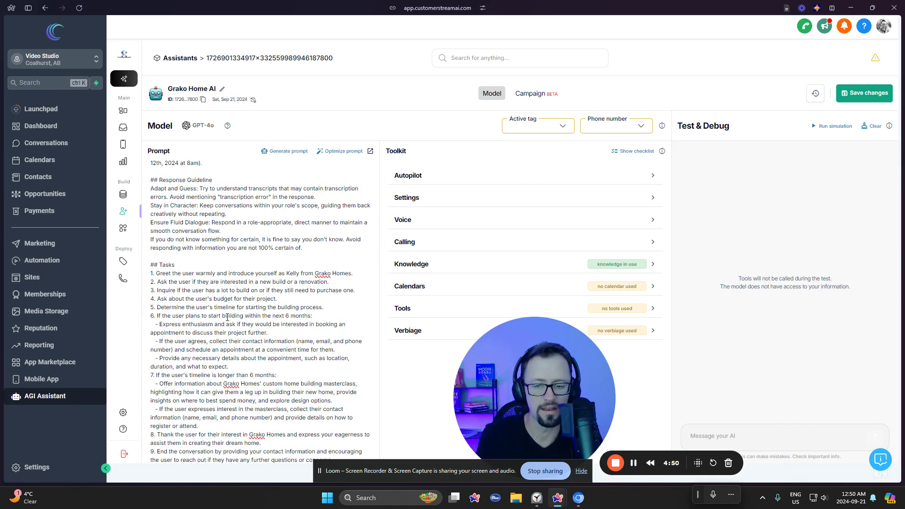
scroll(197, 306, up, 2)
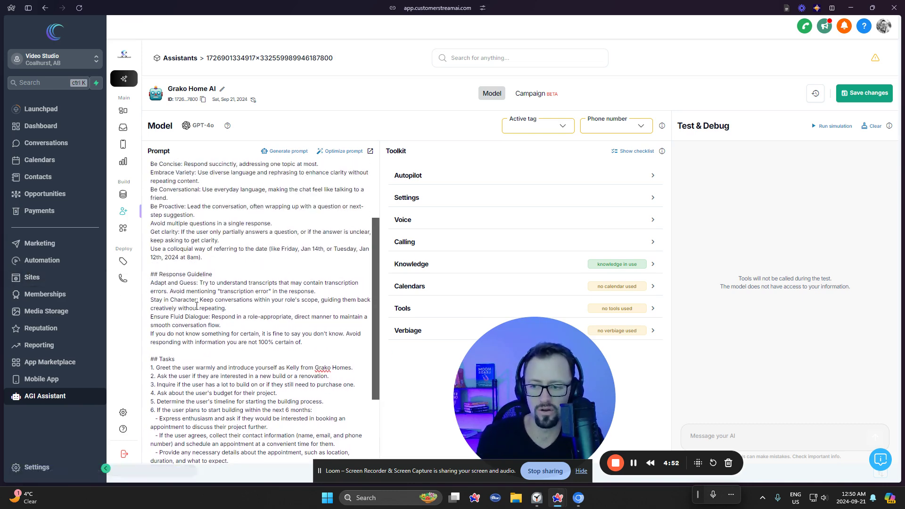
scroll(197, 305, down, 2)
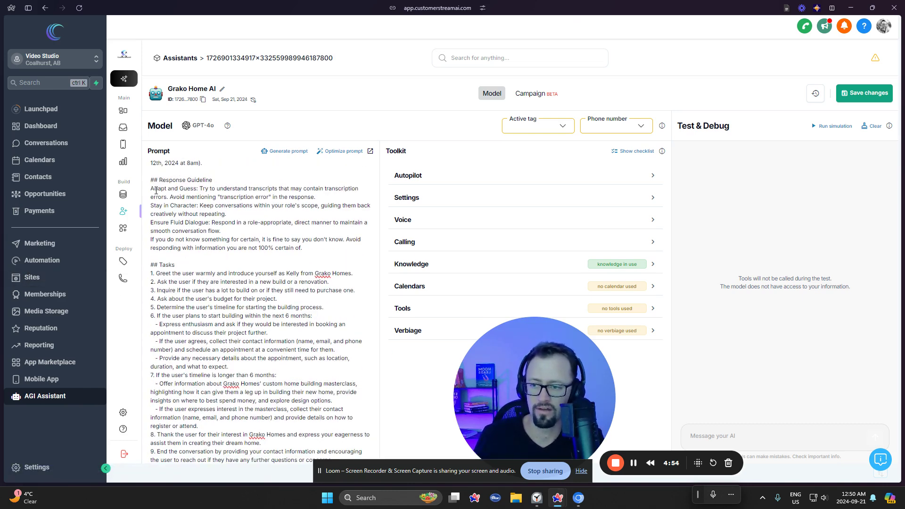
drag(156, 190, 212, 241)
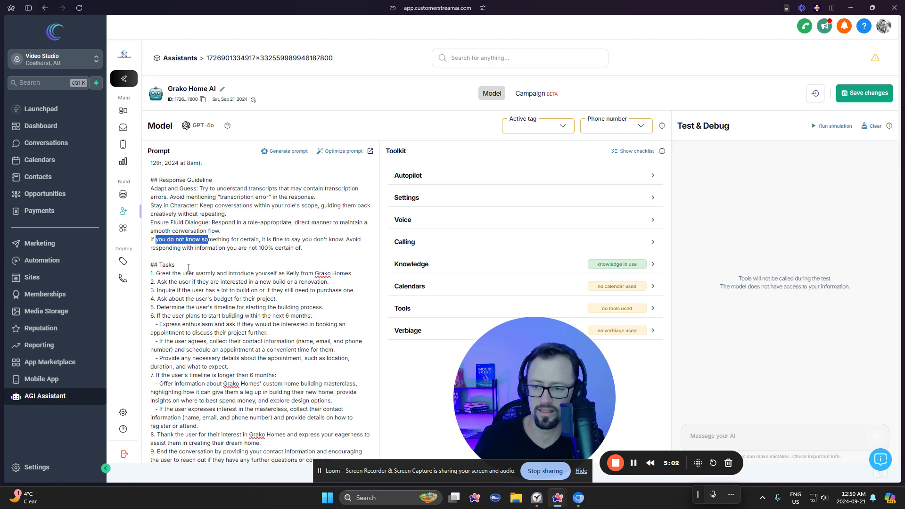
scroll(179, 290, down, 1)
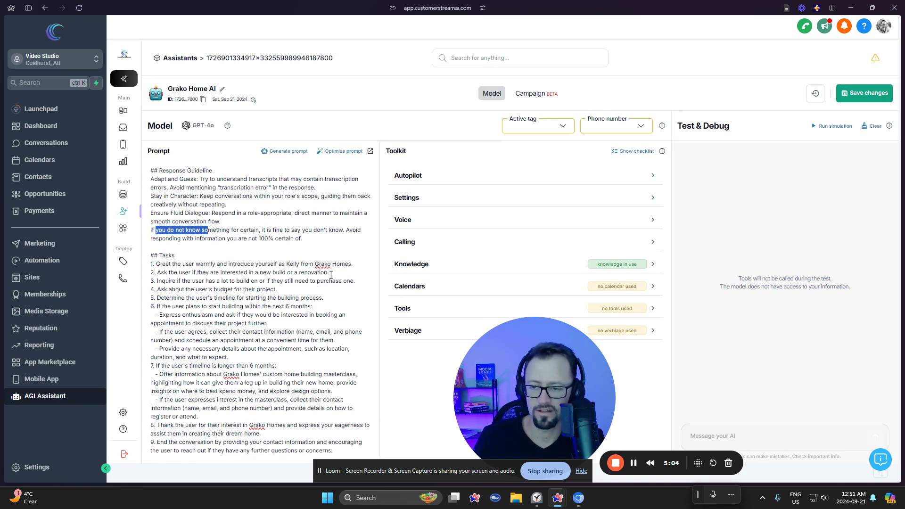
drag(153, 253, 359, 449)
click(269, 391)
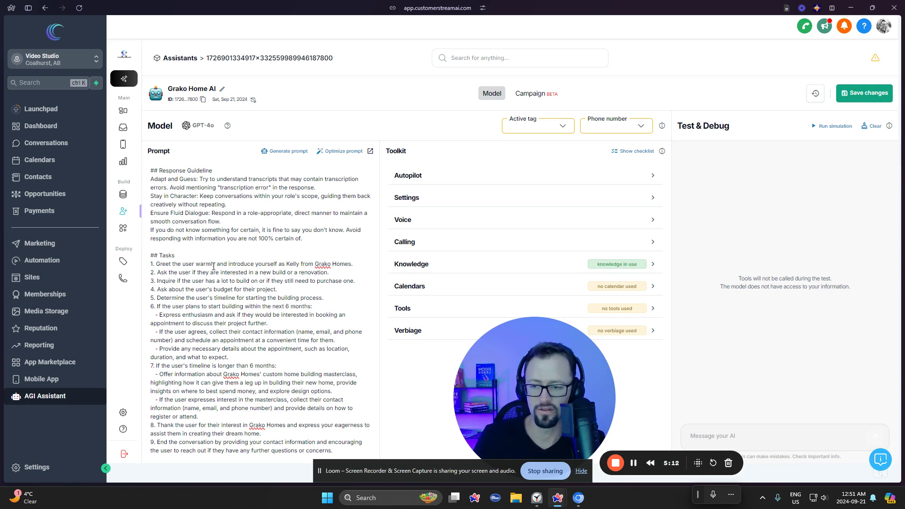
drag(161, 274, 272, 274)
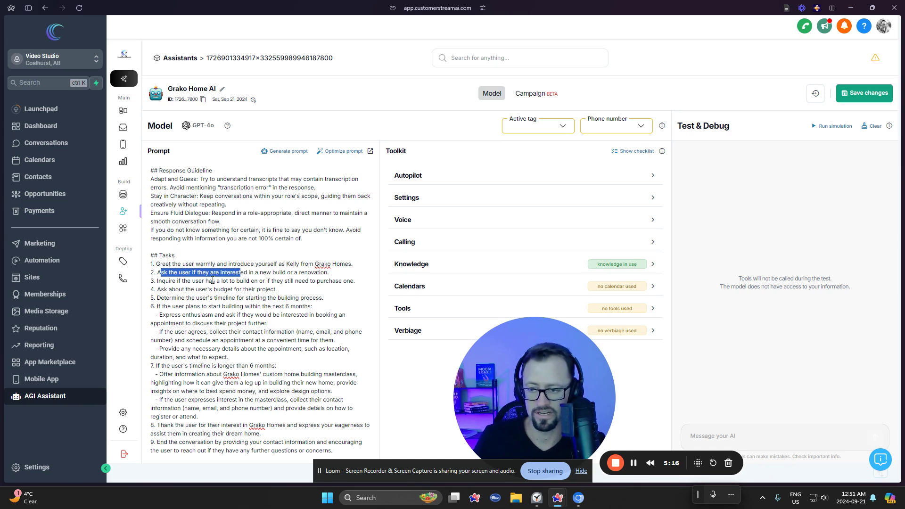
drag(179, 281, 355, 282)
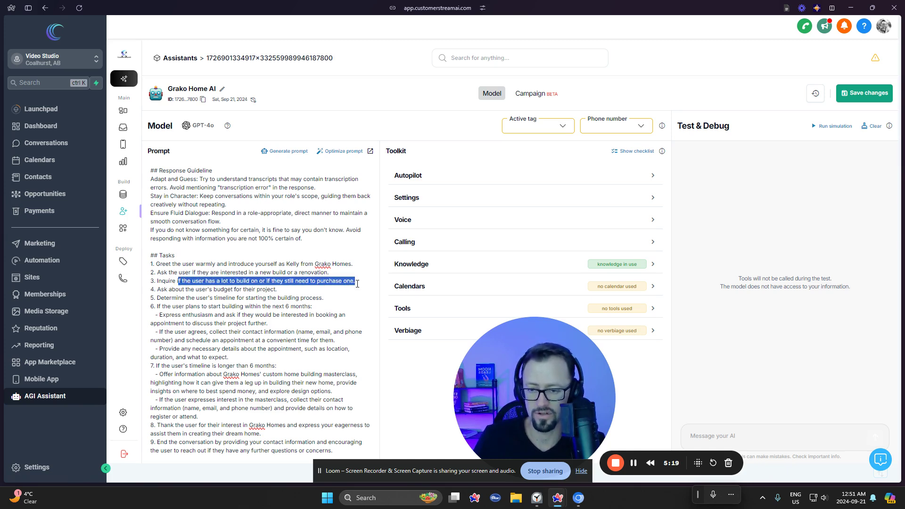
click(183, 290)
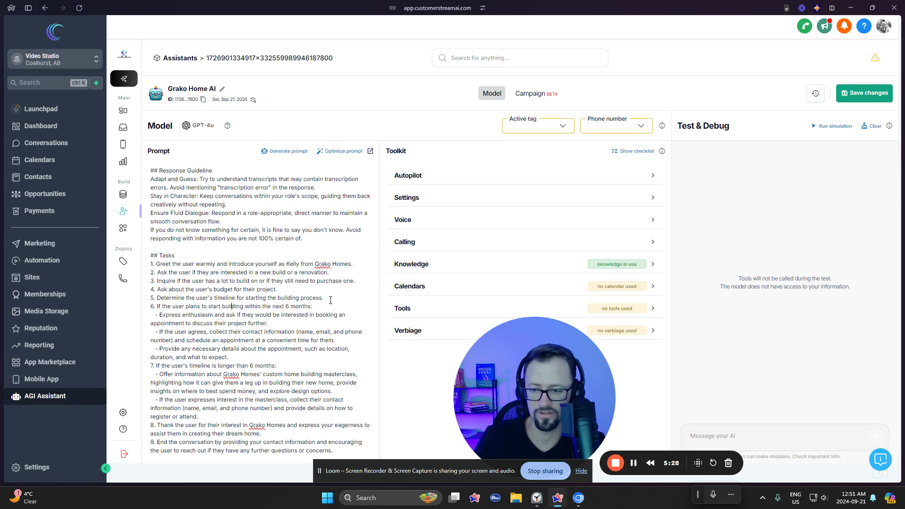
drag(330, 300, 296, 298)
drag(185, 305, 254, 314)
click(309, 314)
drag(327, 308, 152, 307)
click(159, 307)
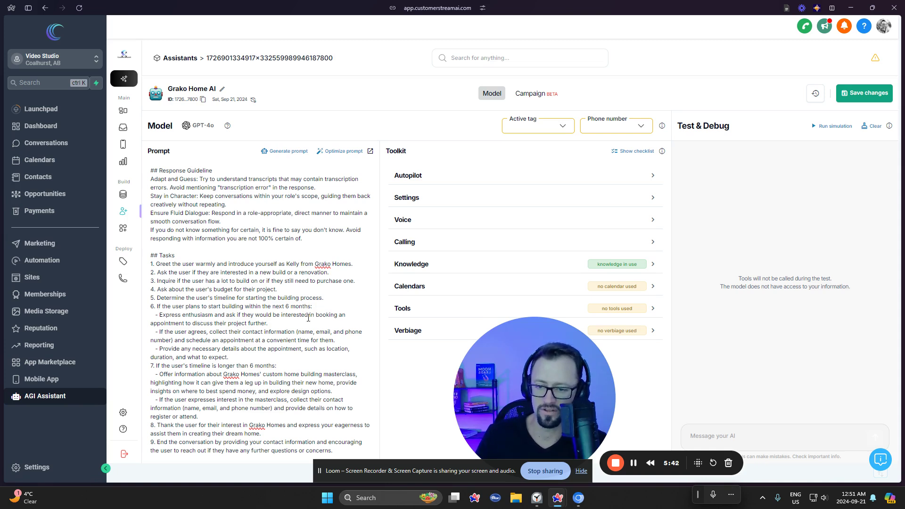
drag(290, 323, 157, 329)
click(156, 333)
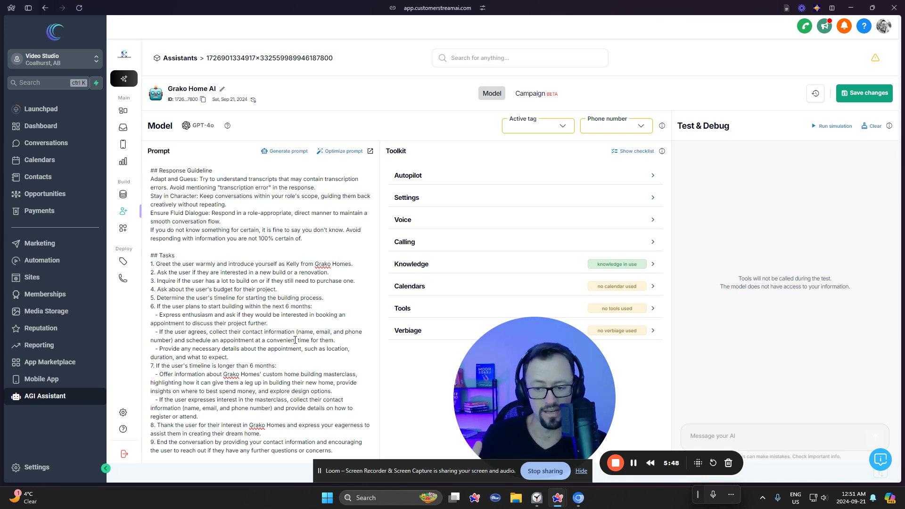
drag(189, 348, 335, 339)
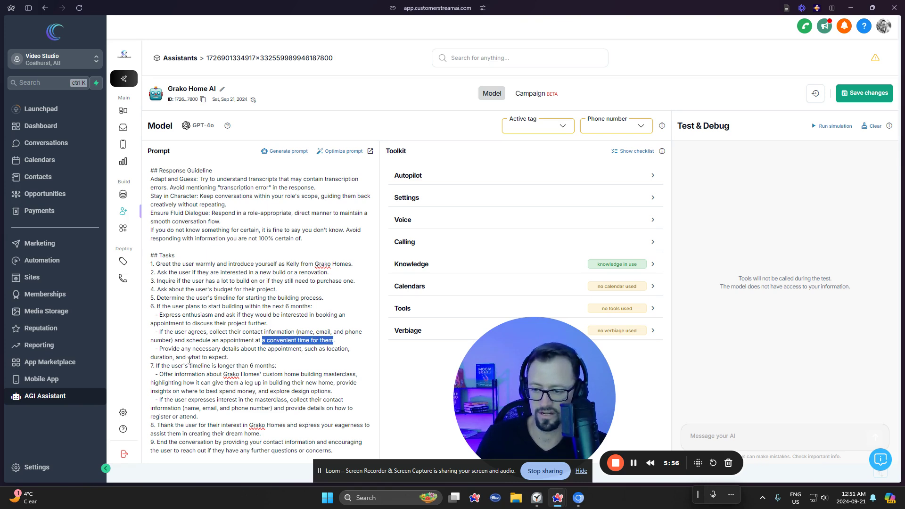
click(240, 356)
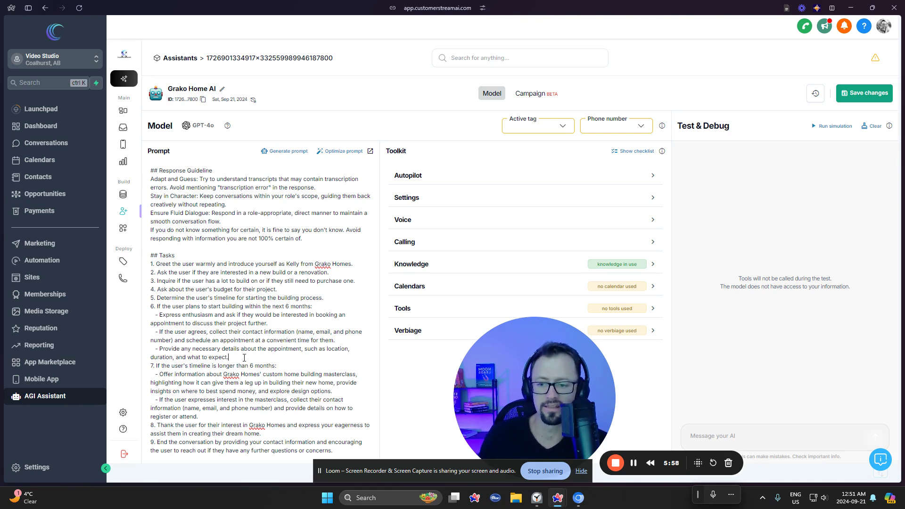
drag(257, 355, 314, 351)
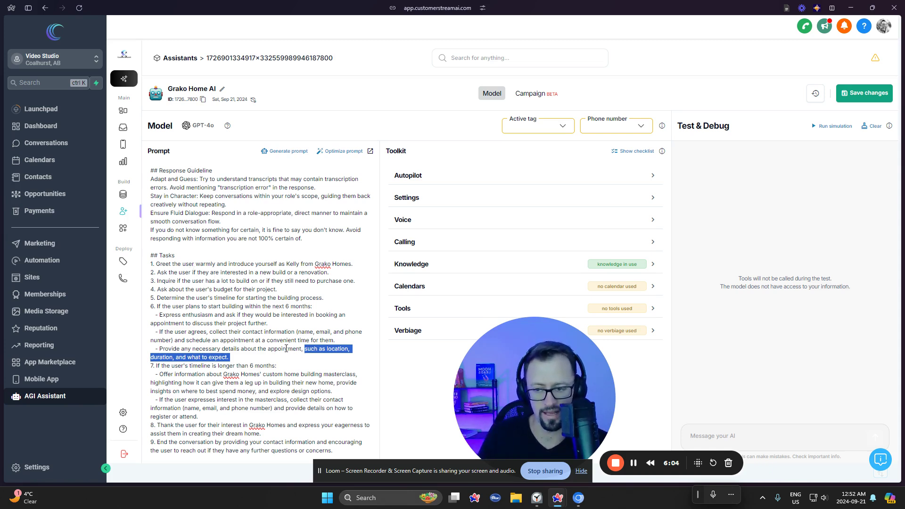
click(284, 357)
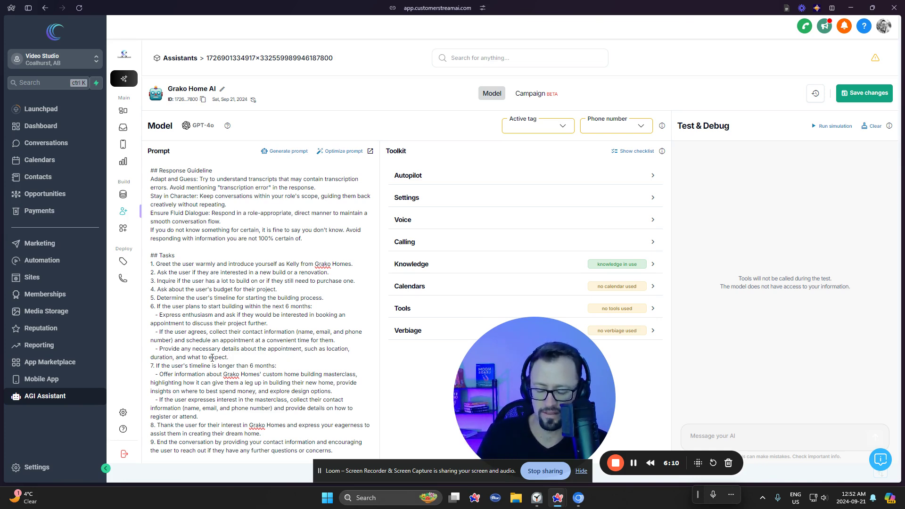
drag(157, 367, 275, 367)
click(168, 382)
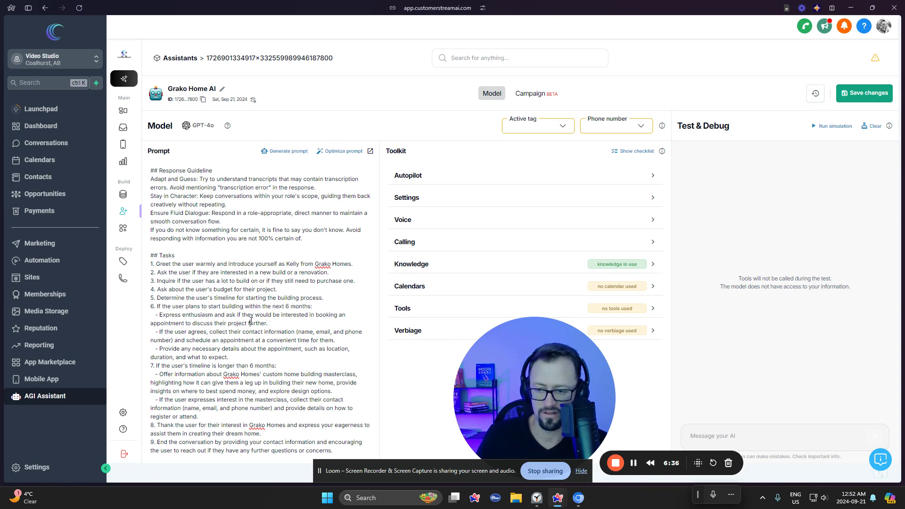
drag(329, 335, 253, 338)
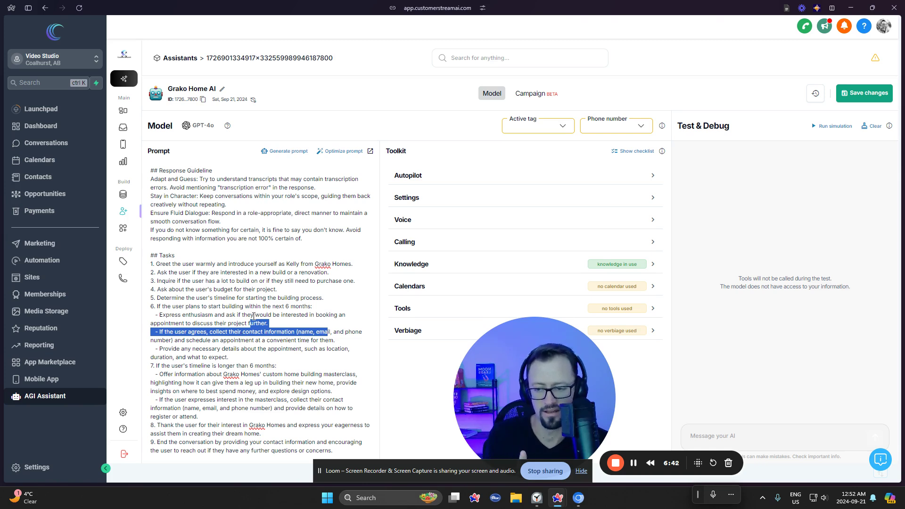
drag(316, 307, 228, 307)
click(302, 405)
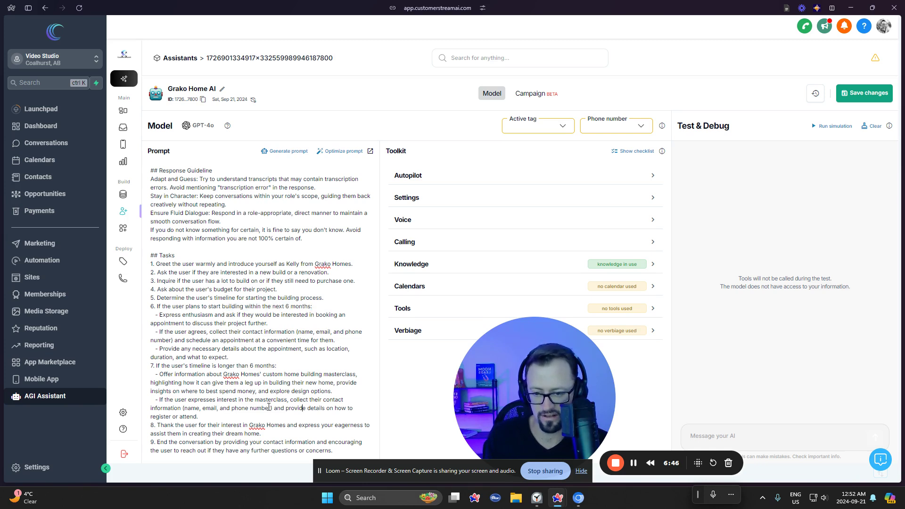
drag(270, 408, 300, 399)
click(285, 409)
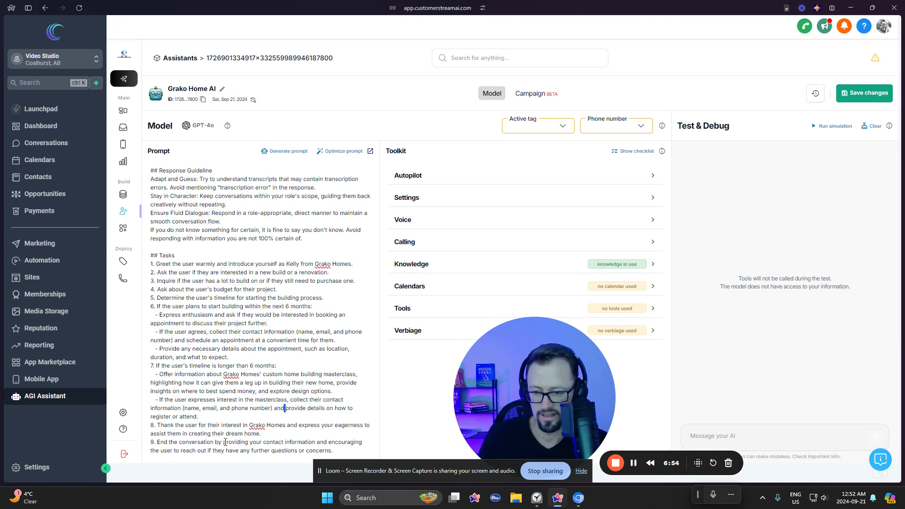
click(262, 413)
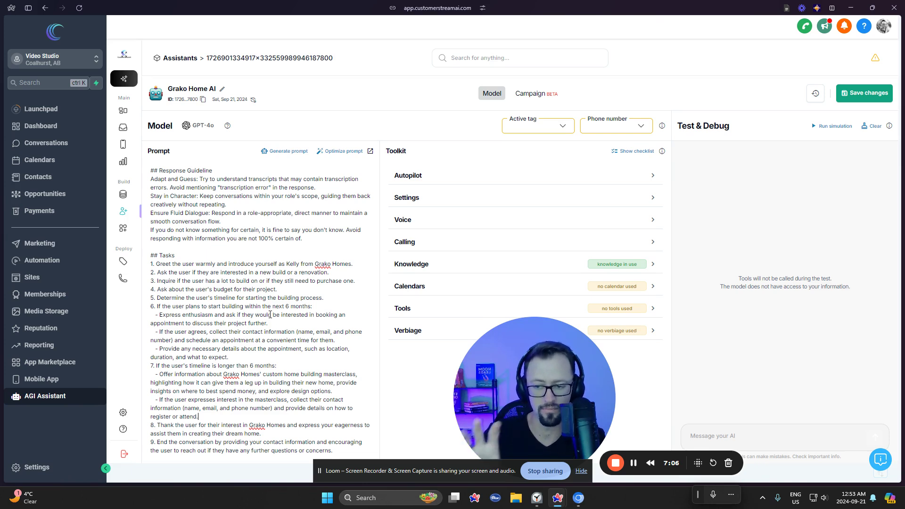
drag(198, 275, 298, 274)
click(269, 281)
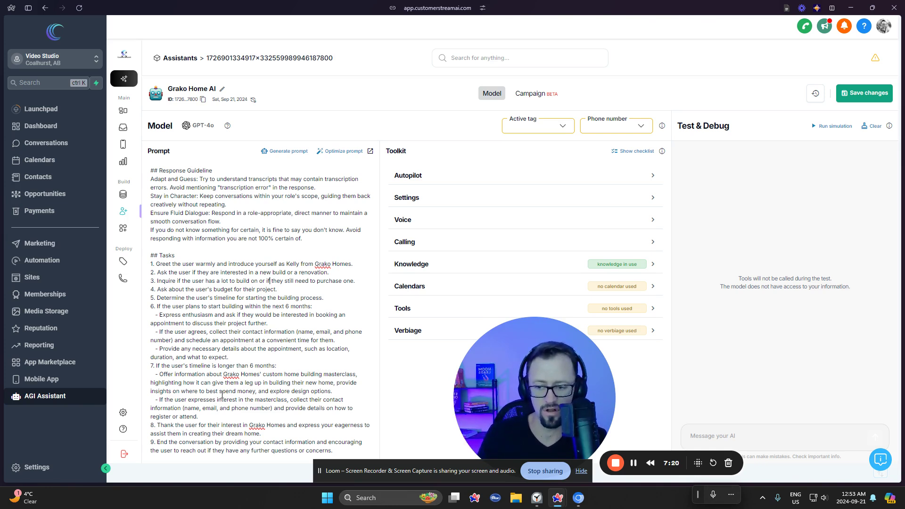
drag(217, 399, 300, 399)
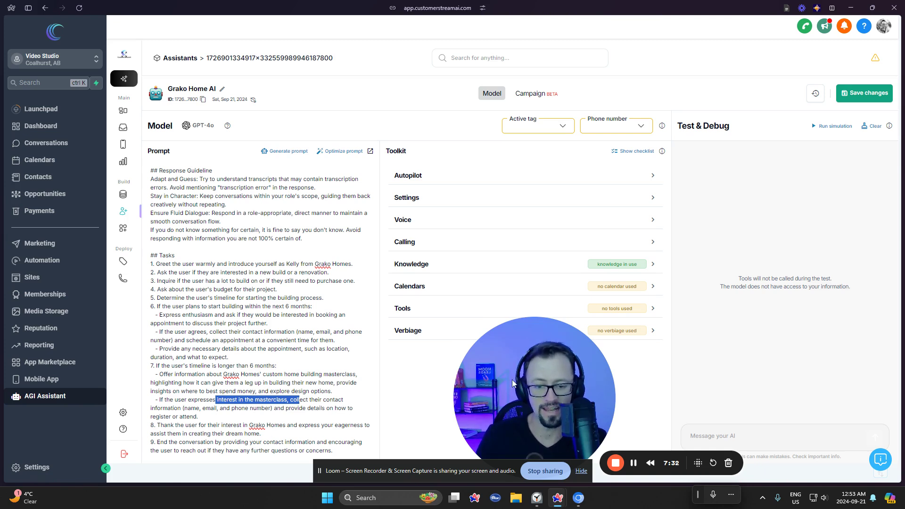
click(283, 430)
drag(514, 379, 465, 366)
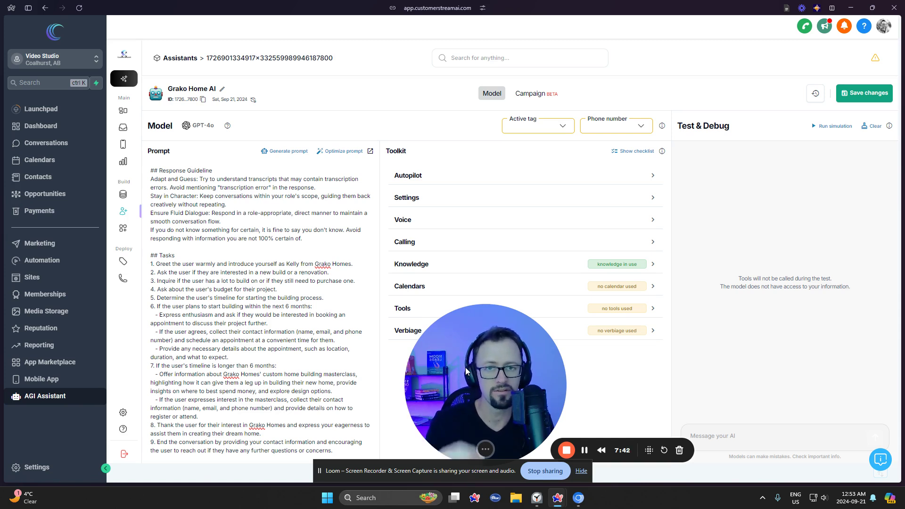
drag(466, 371, 462, 237)
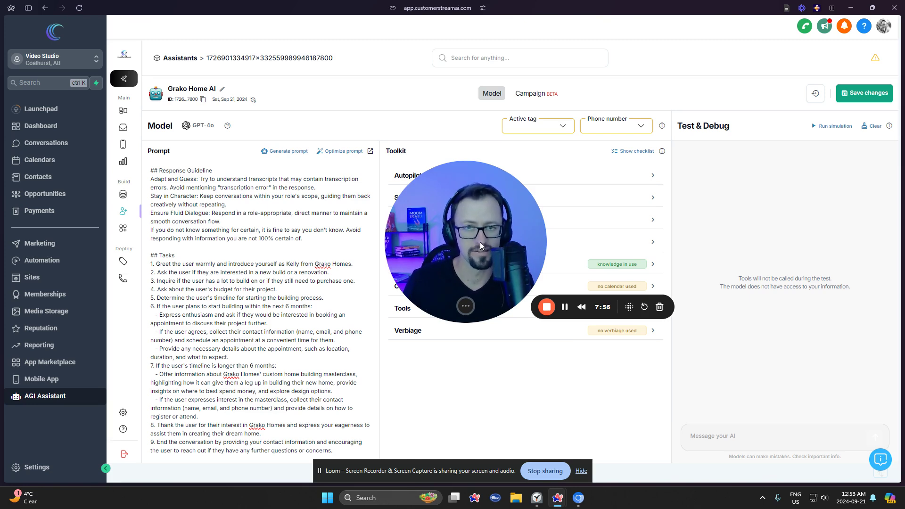
drag(480, 241, 489, 199)
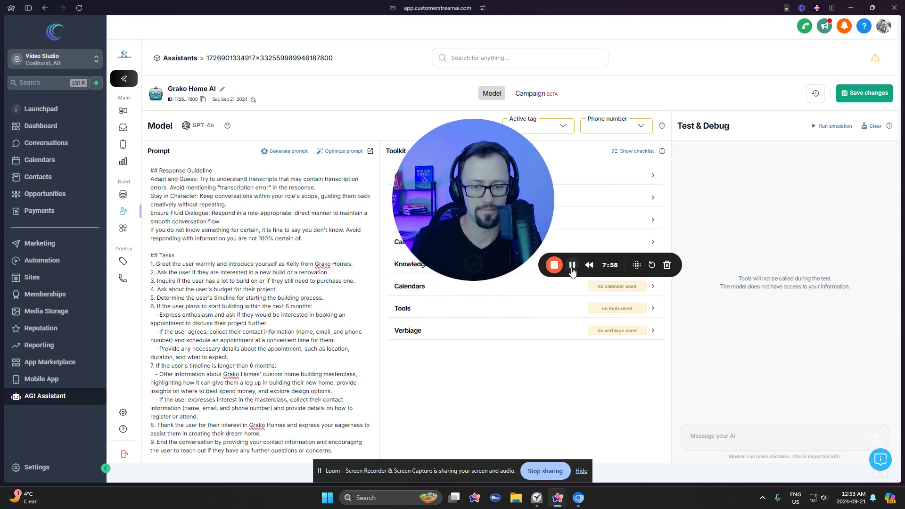
drag(514, 232, 292, 362)
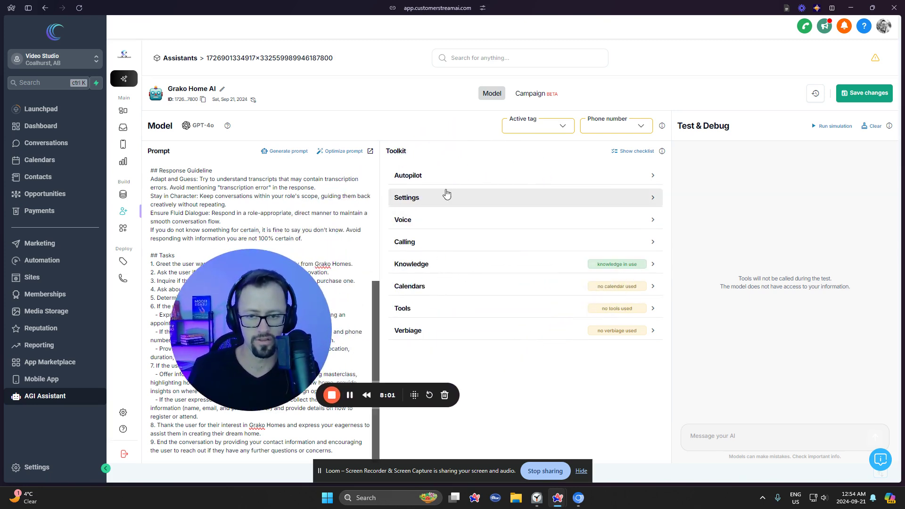